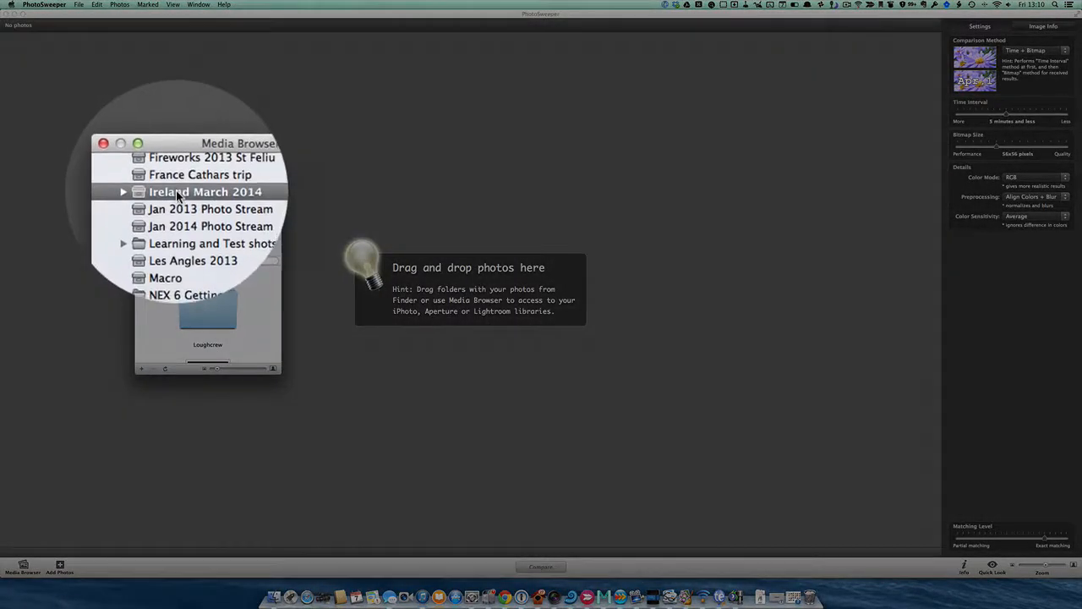
Add the Ireland March 2014 project from the Media Browser to the photo list and close the browser.
left_click_drag(176, 190, 377, 202)
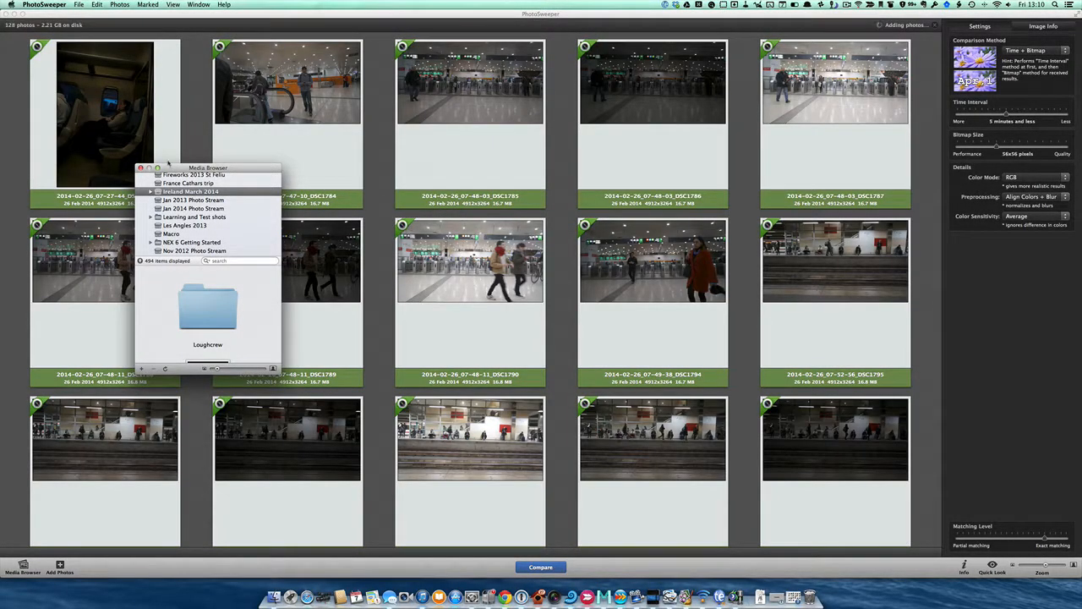
left_click(141, 168)
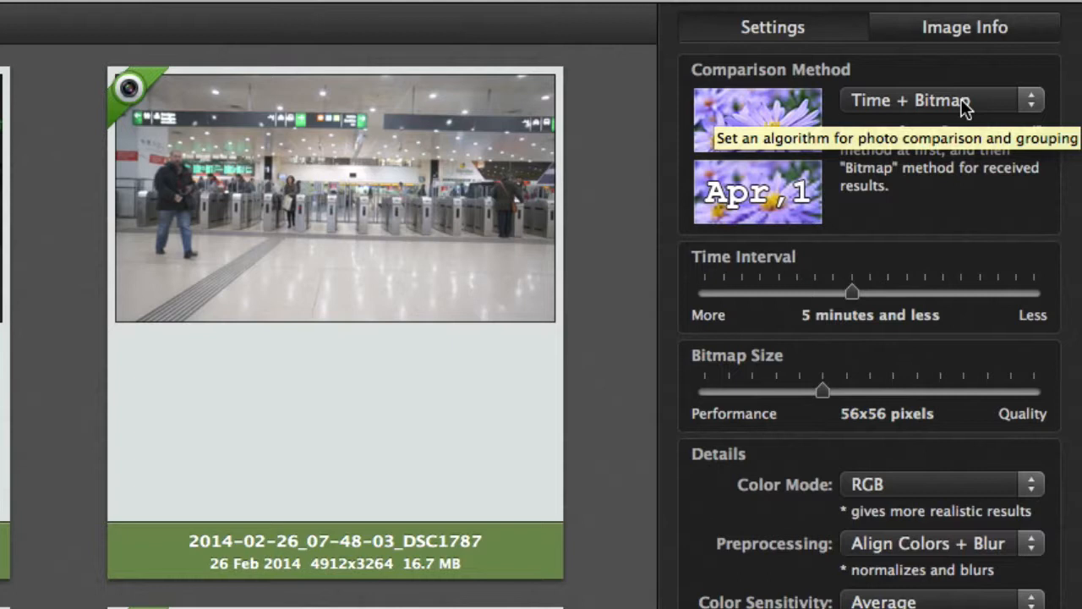
Compare the added photos using the Duplicates Only comparison method.
left_click(964, 105)
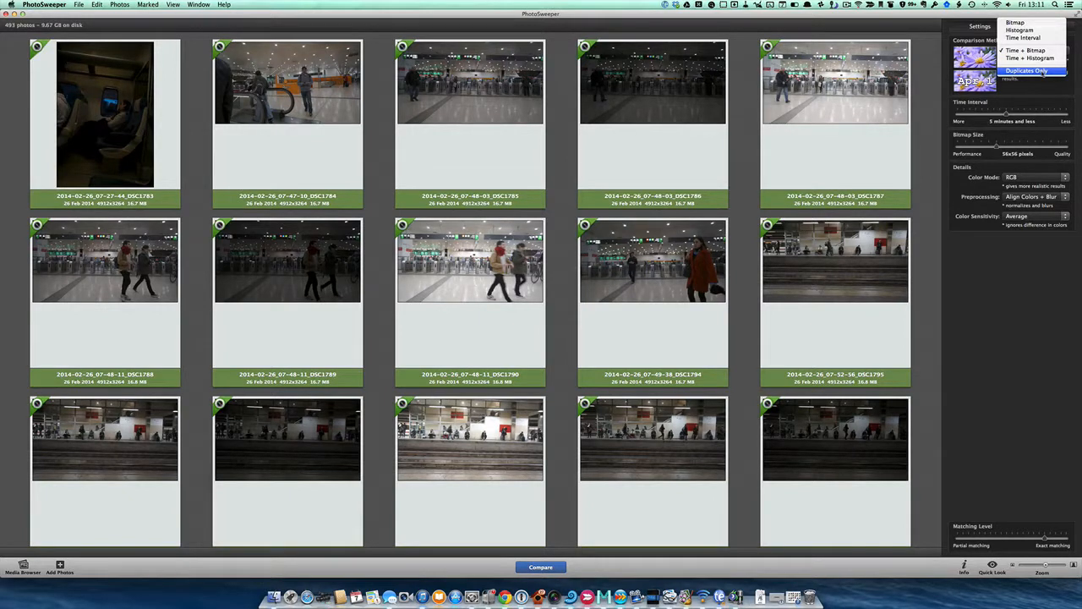
left_click(1044, 72)
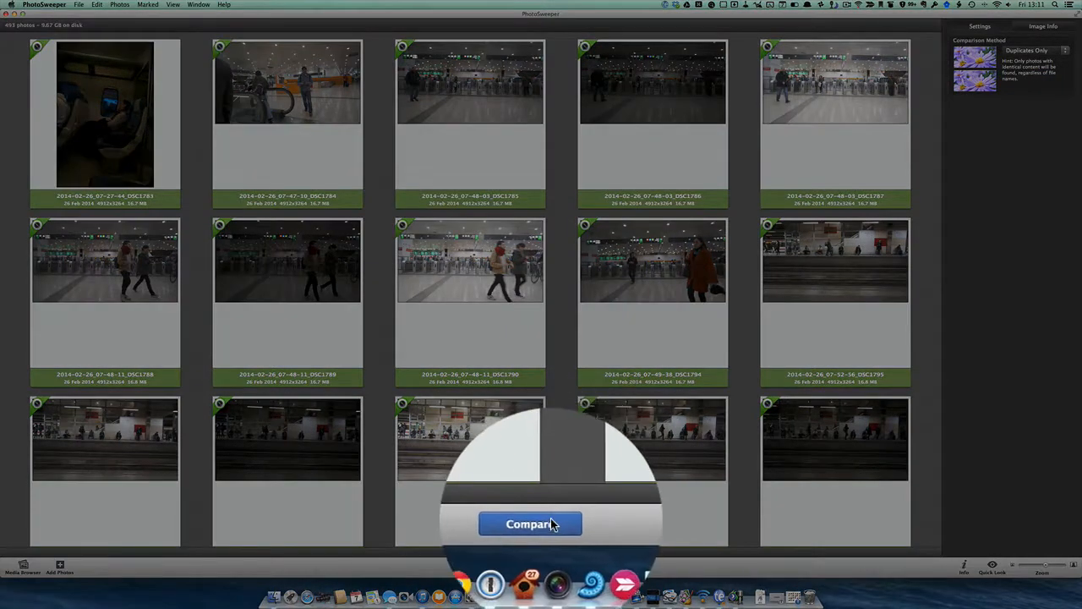
left_click(550, 567)
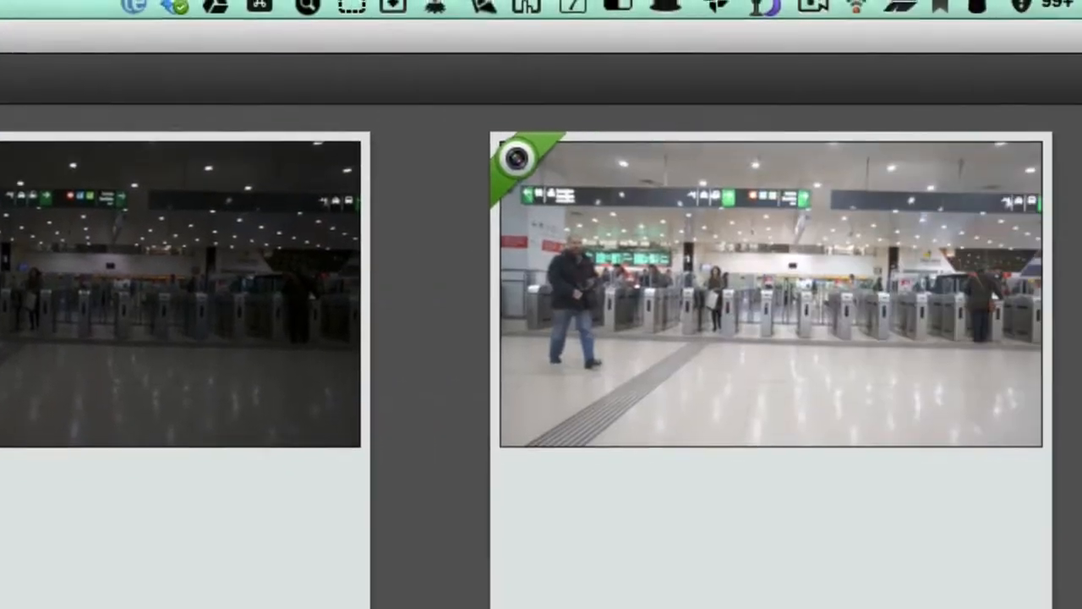
Compare the photos by Time + Histogram with a 1 hour and less interval, a larger bitmap size and a matching level nearer partial matching.
left_click(939, 188)
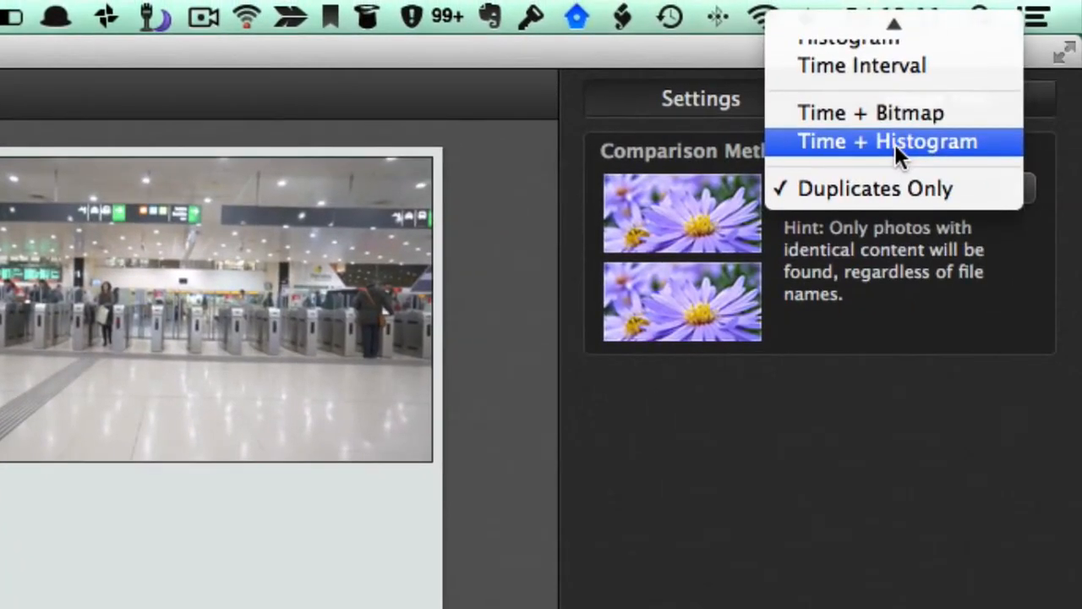
left_click(895, 142)
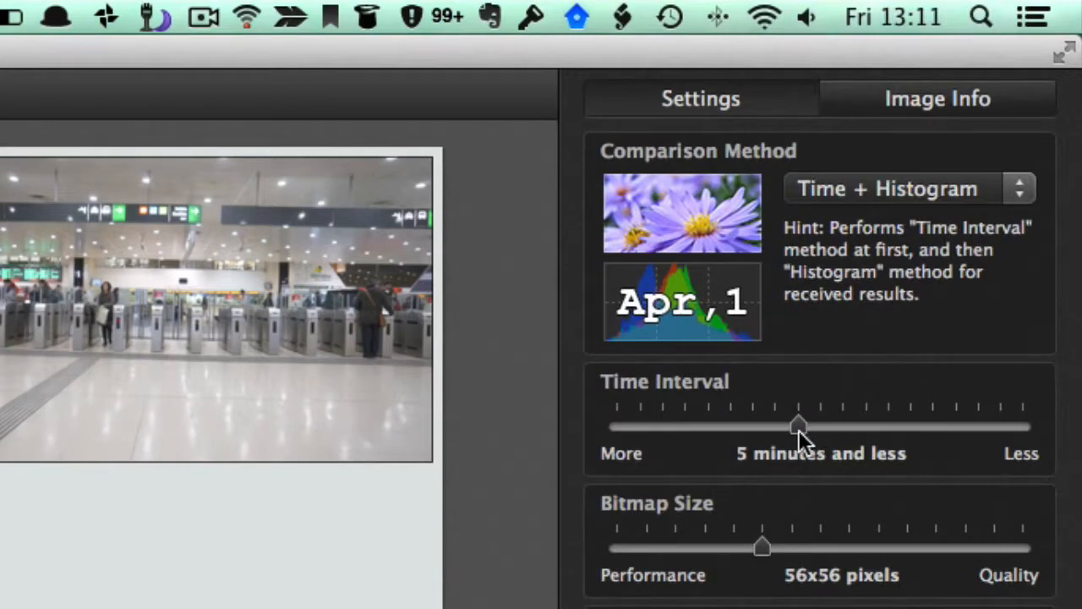
left_click_drag(799, 429, 730, 426)
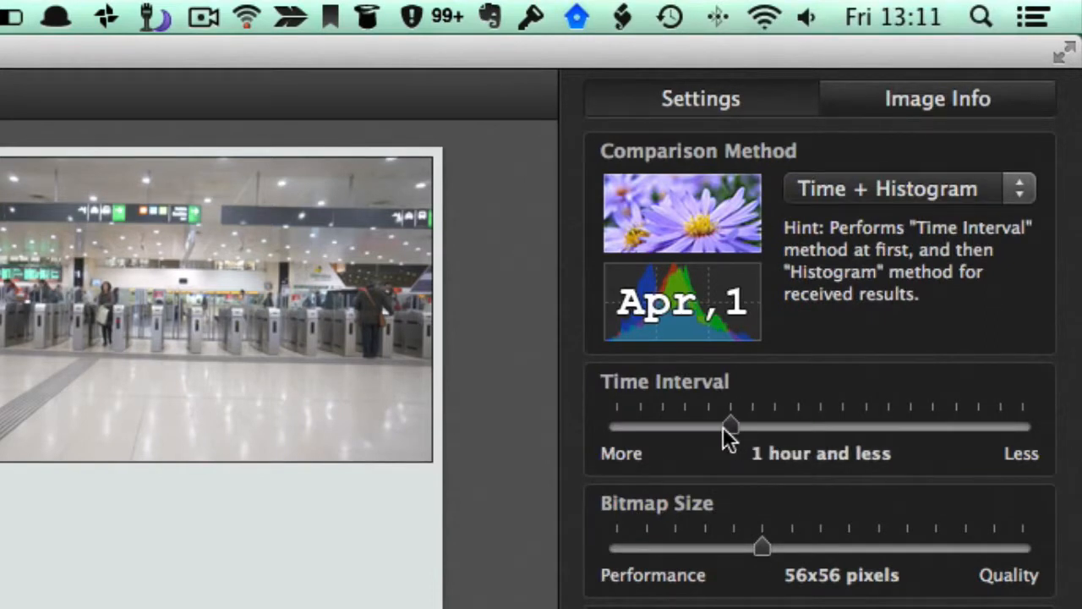
left_click_drag(762, 547, 821, 548)
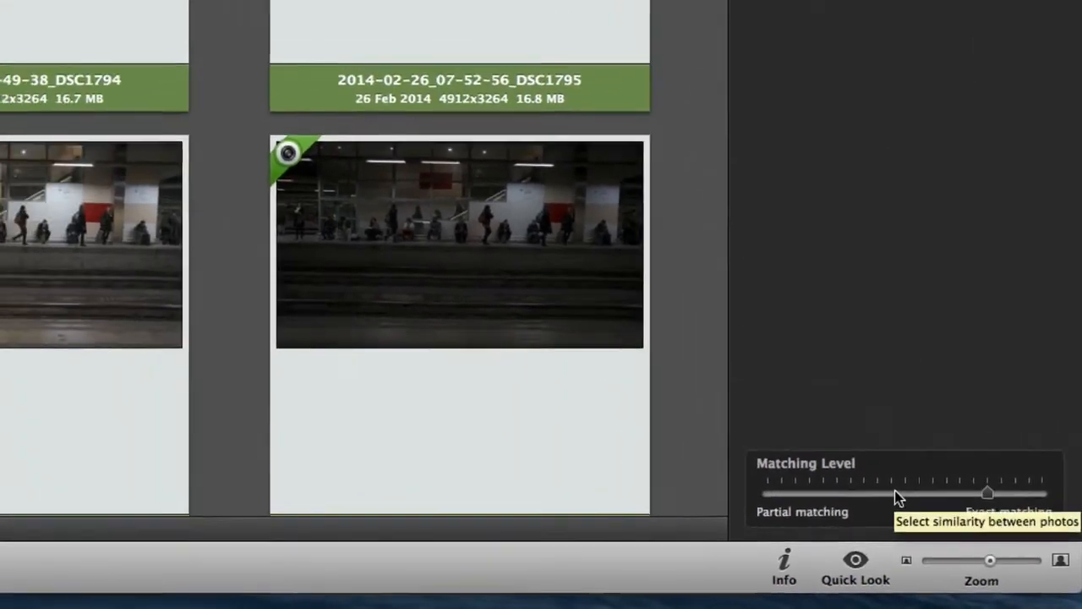
left_click(895, 493)
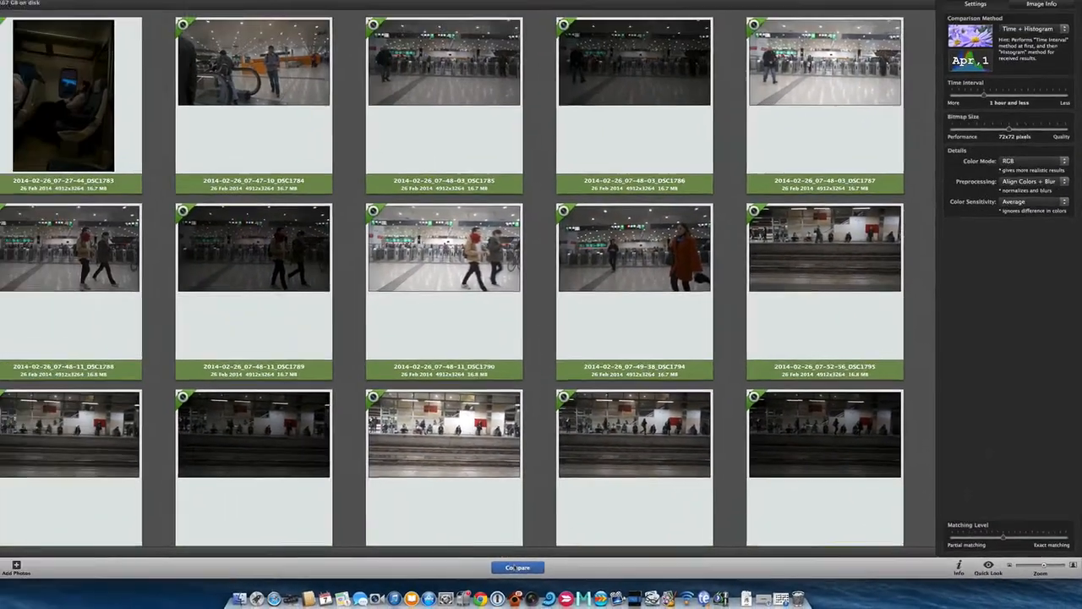
left_click(314, 566)
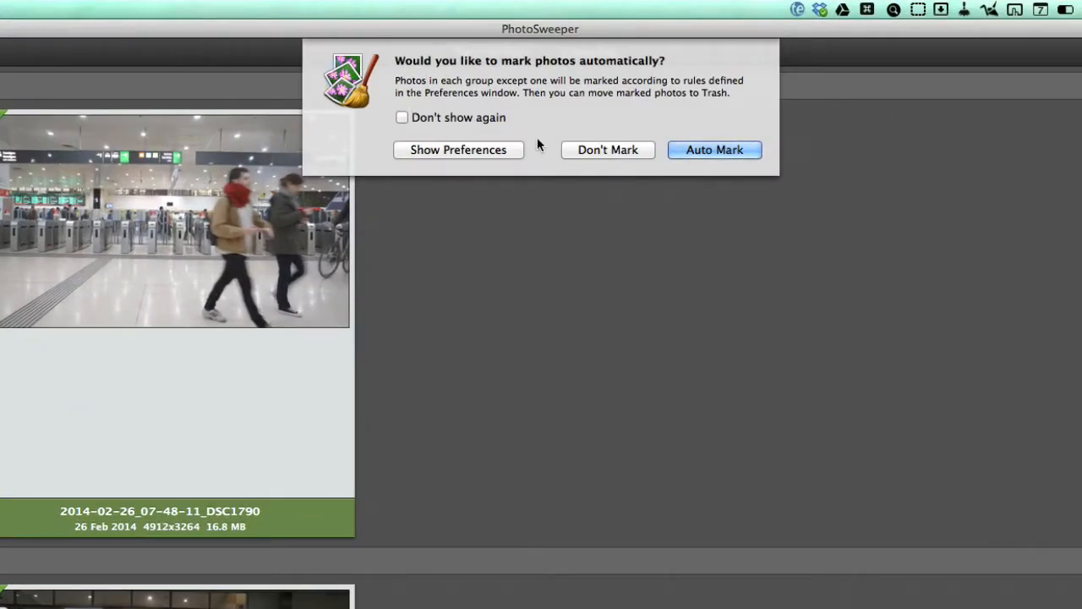
Examine the Auto Mark rules, library priority, file type filters and advanced options in the preferences.
left_click(486, 151)
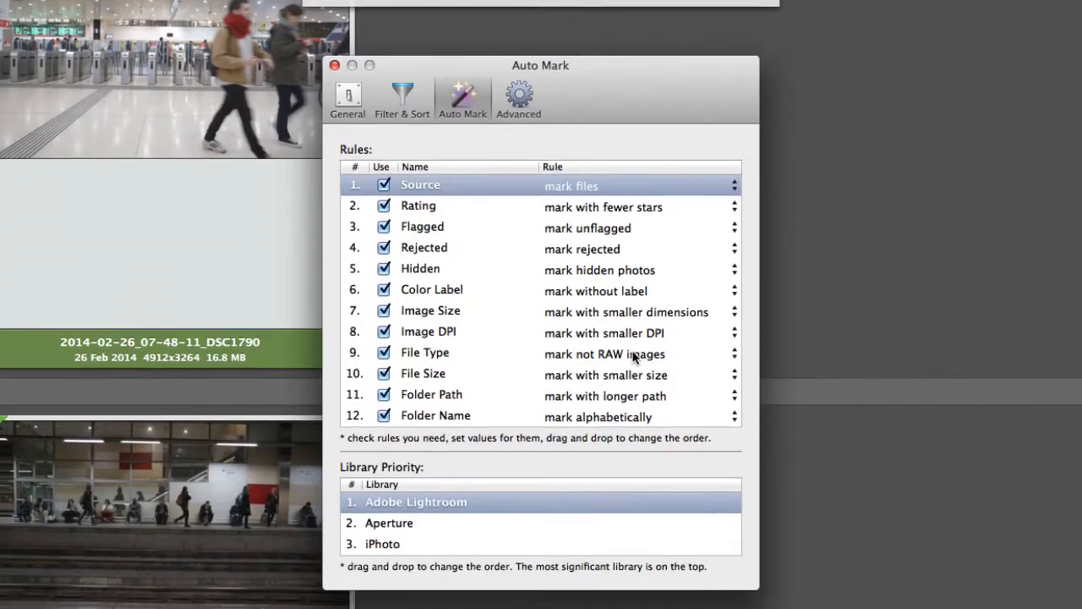
scroll(501, 311, "down", 3)
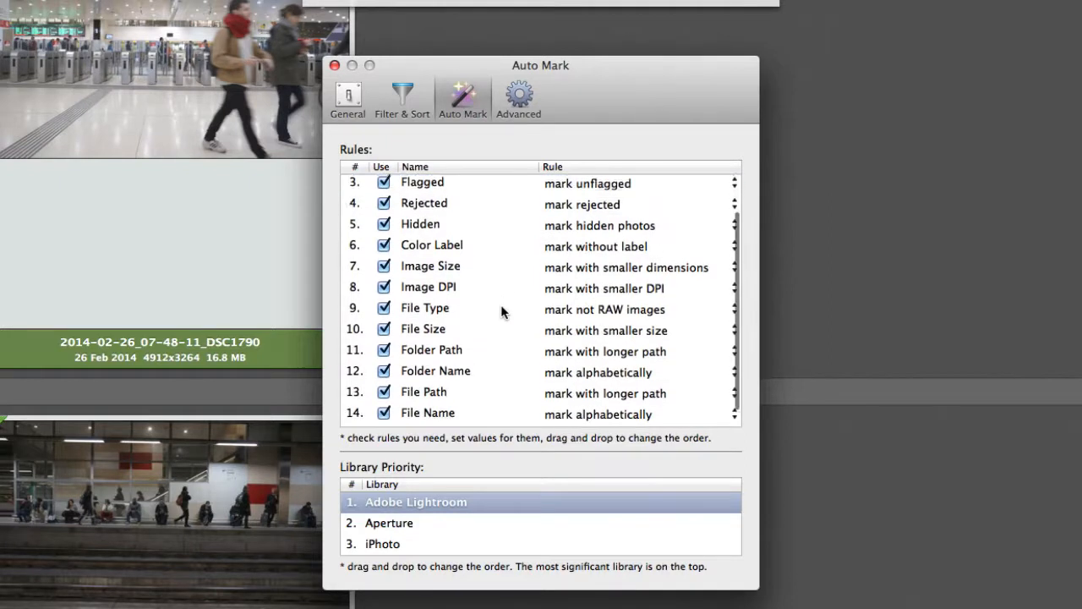
scroll(500, 311, "up", 3)
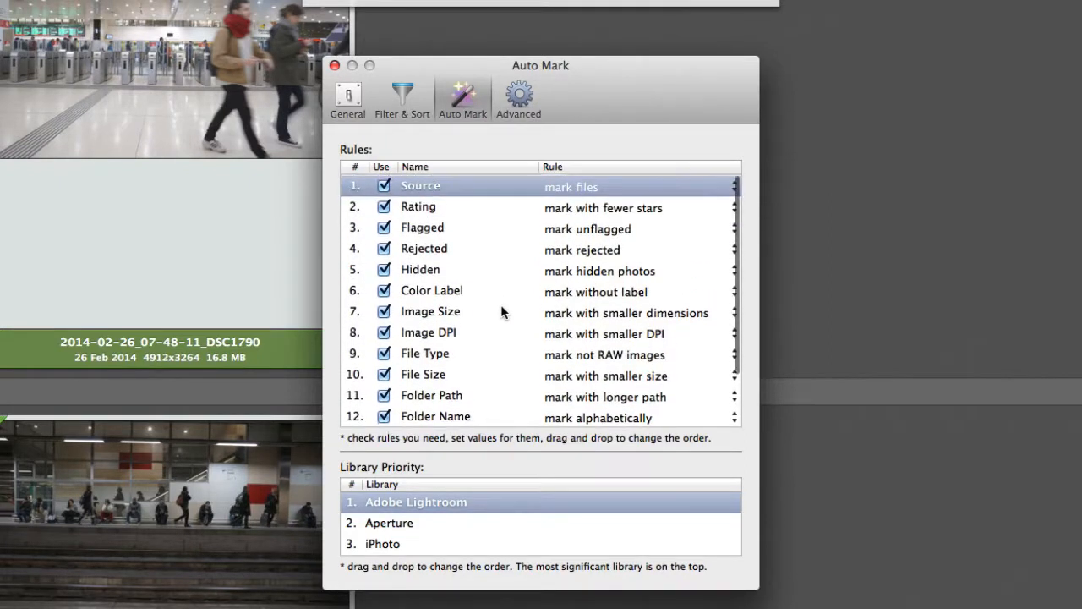
left_click(419, 525)
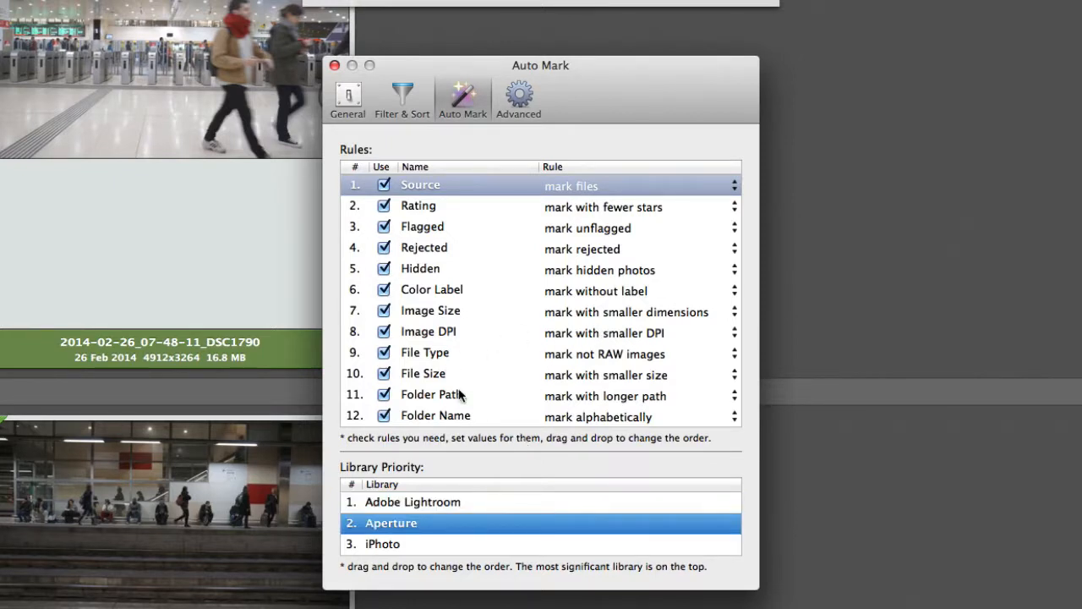
scroll(486, 296, "down", 3)
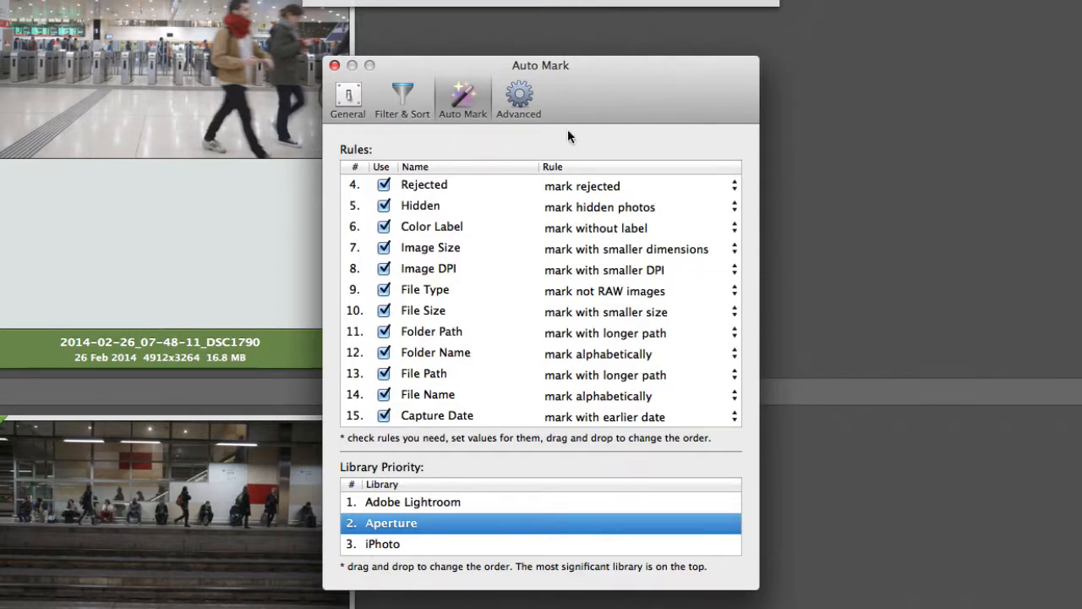
left_click(403, 100)
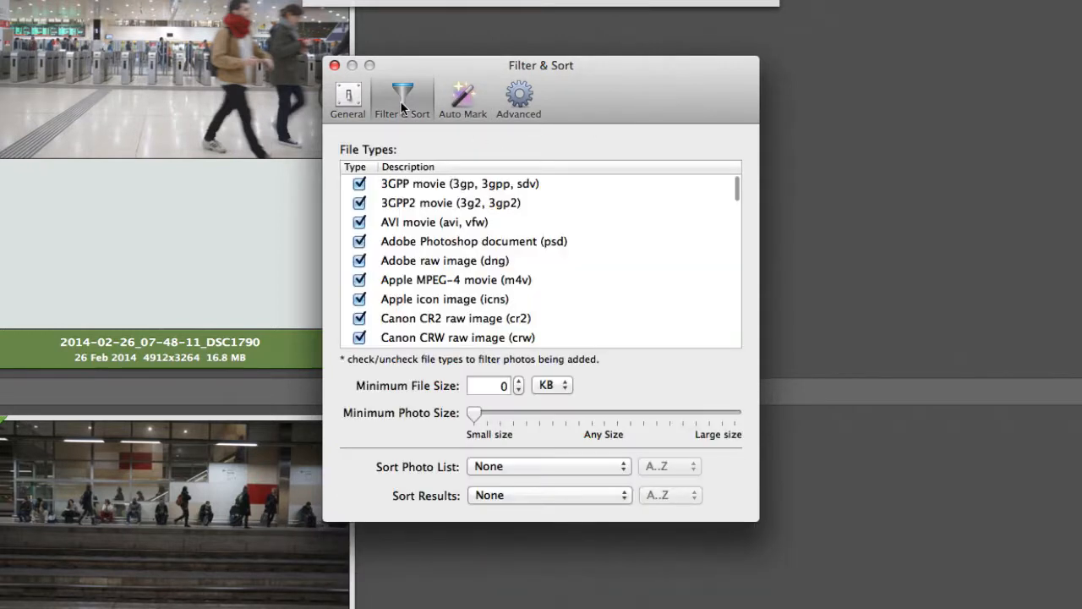
scroll(491, 263, "down", 10)
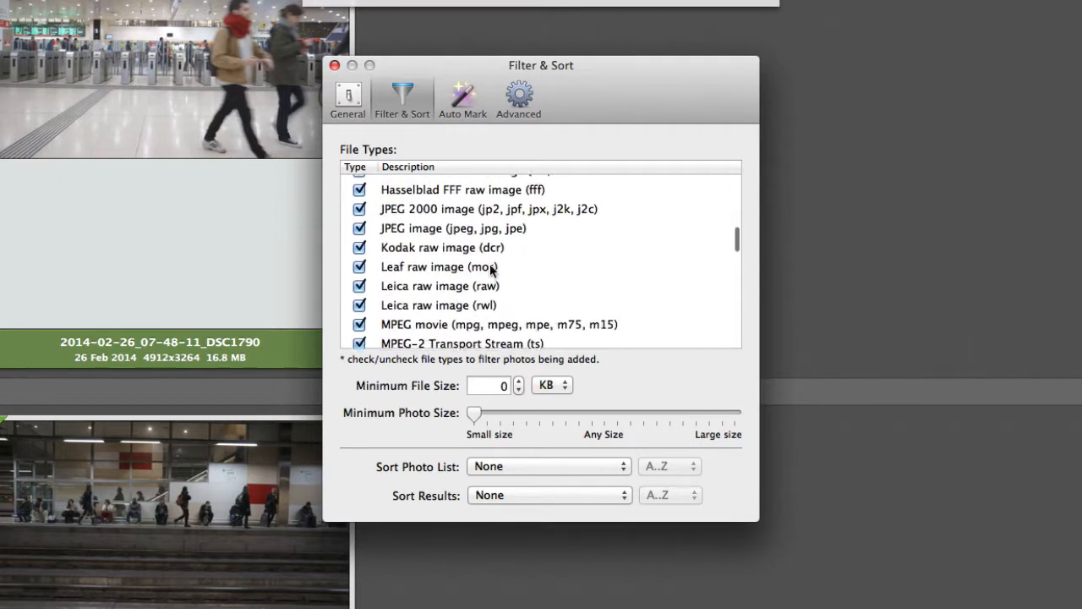
scroll(495, 270, "up", 10)
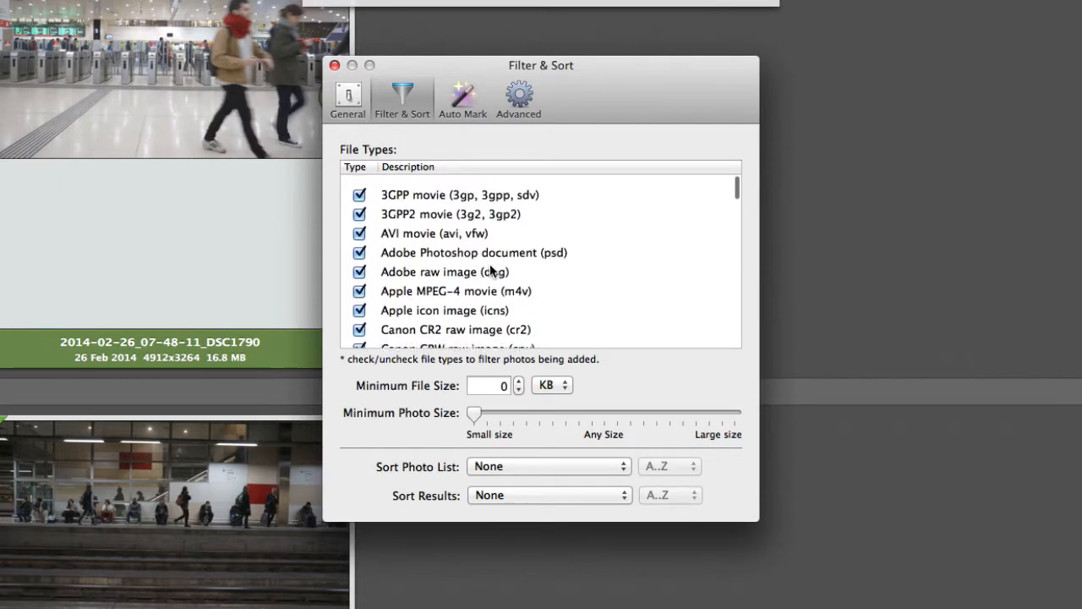
left_click(524, 108)
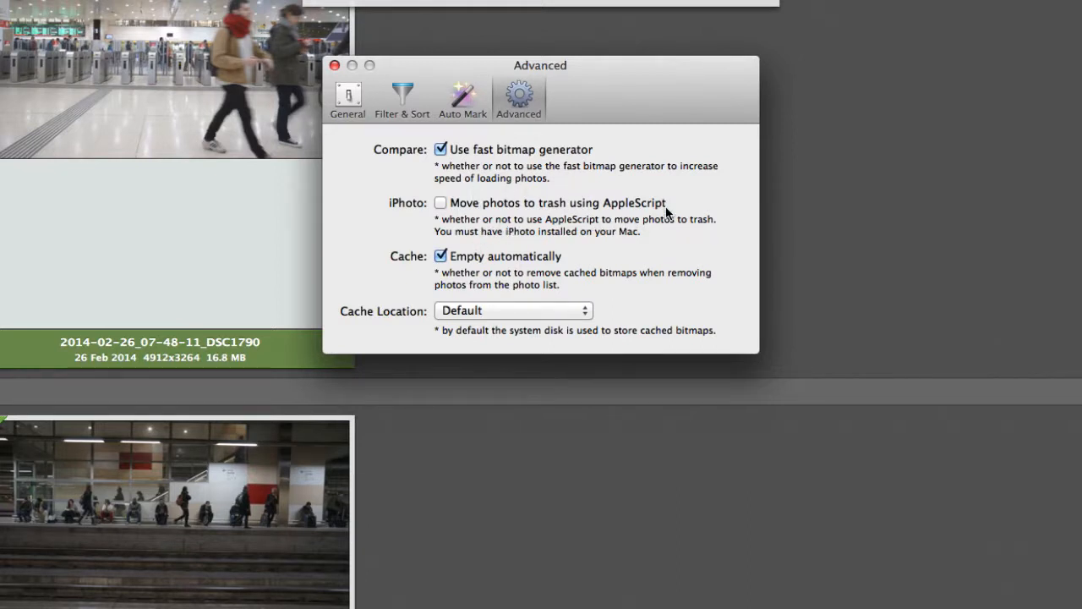
left_click(334, 65)
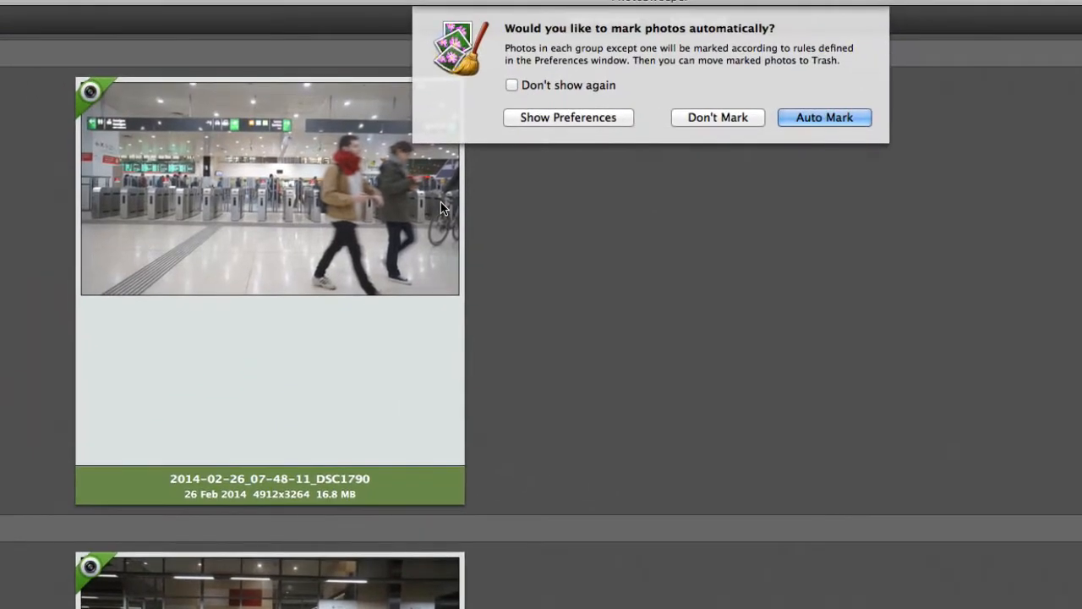
Mark the similar photos automatically and review the marked photos across the groups.
left_click(818, 117)
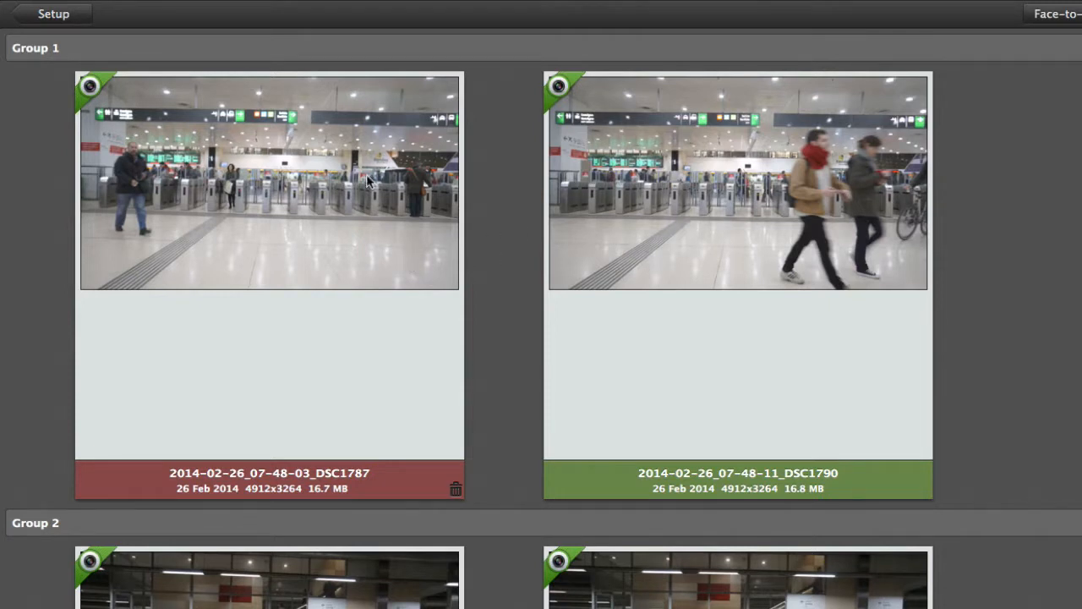
scroll(643, 552, "down", 15)
scroll(641, 552, "down", 10)
scroll(641, 552, "down", 10)
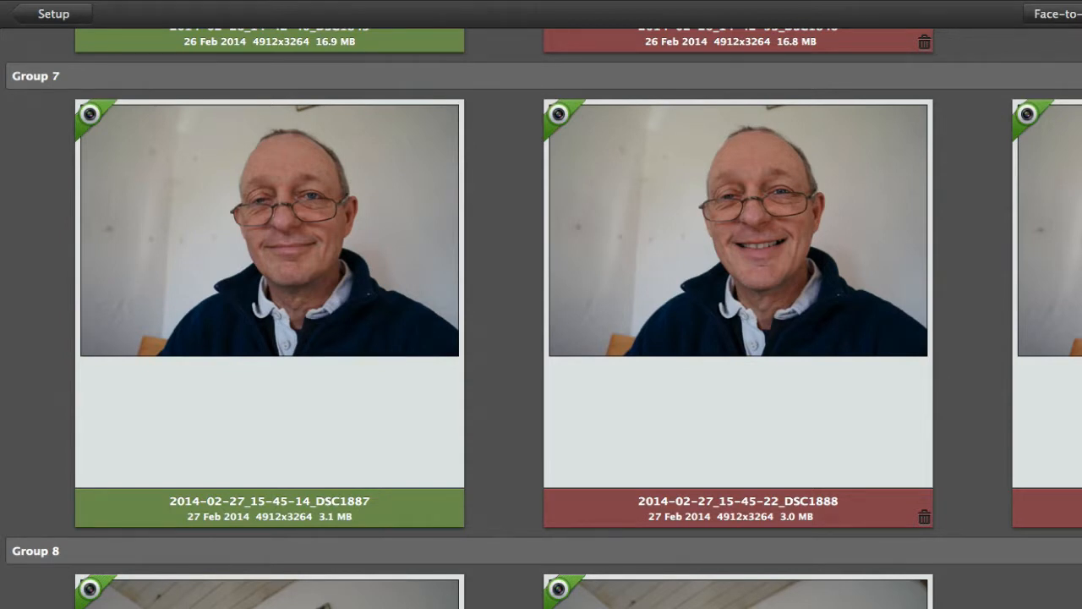
scroll(541, 318, "down", 10)
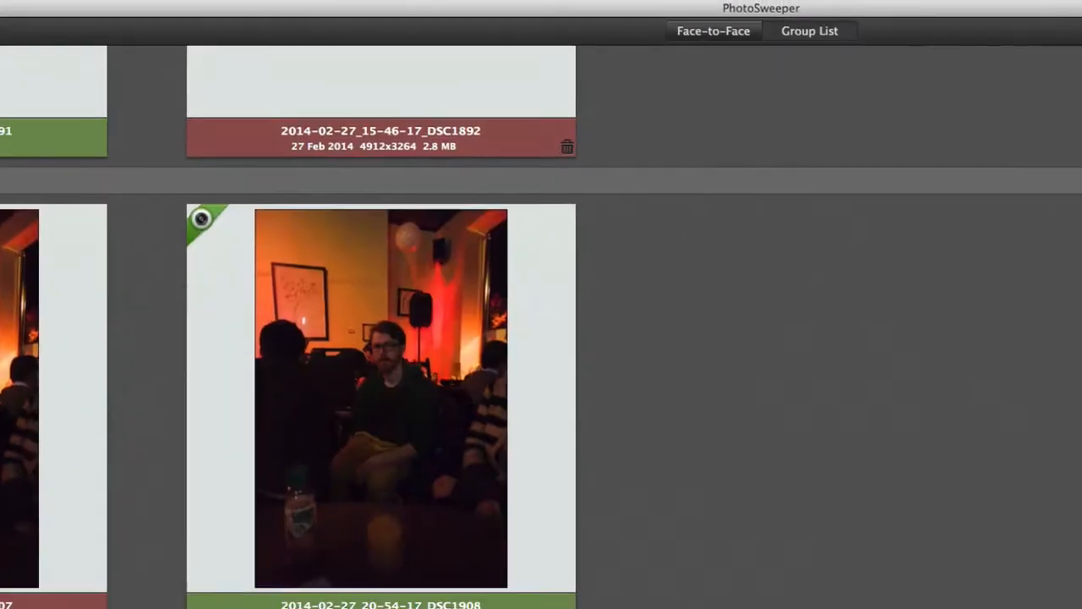
scroll(541, 326, "up", 15)
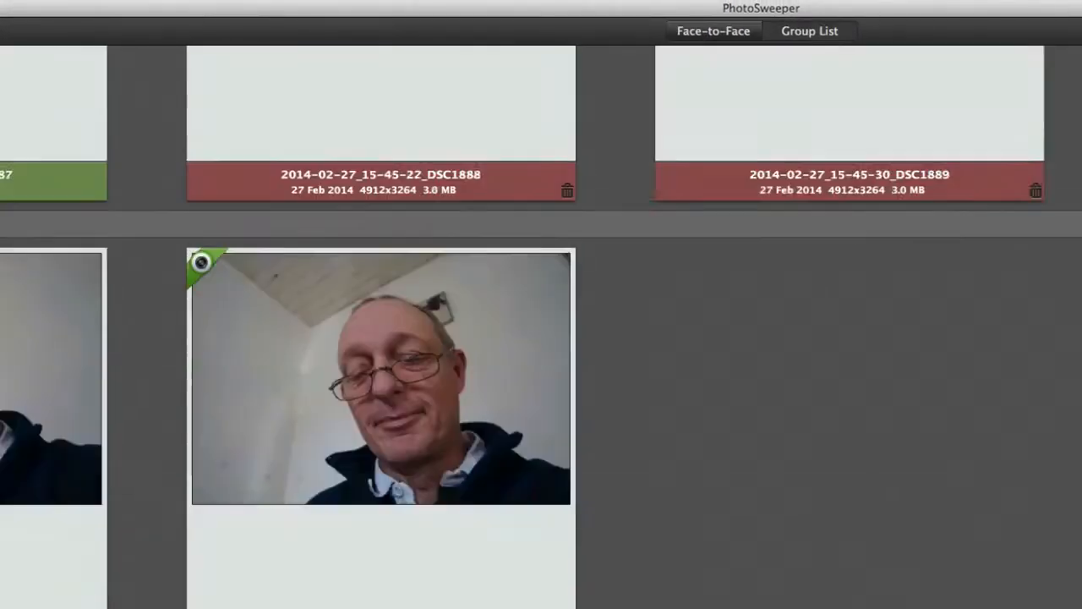
scroll(541, 326, "up", 5)
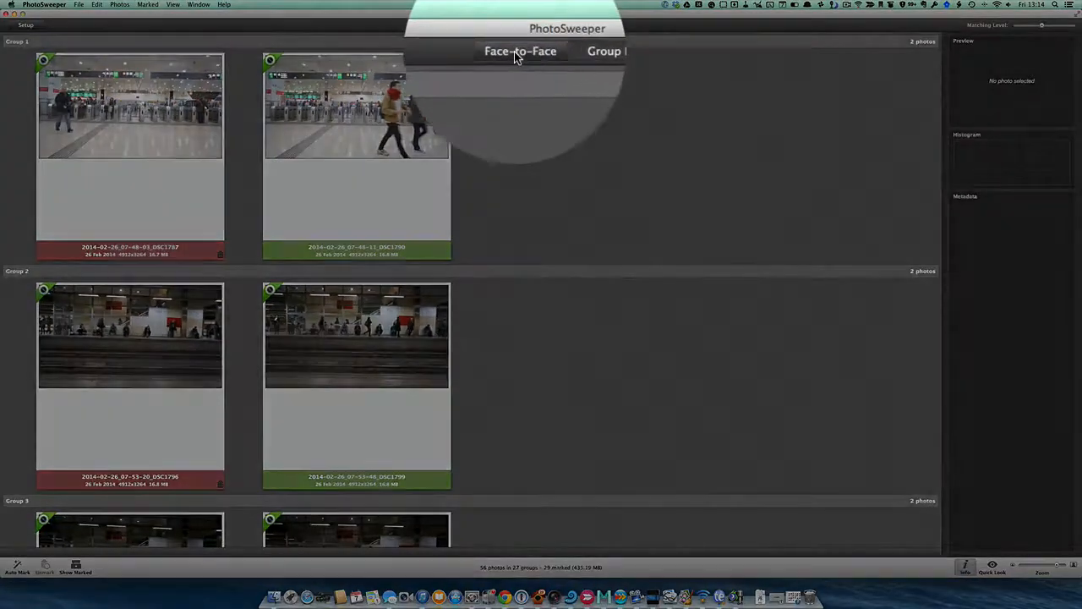
Compare the Group 7 portraits face to face and unmark the photo 2014-02-27_15-45-37_DSC1890.
left_click(518, 52)
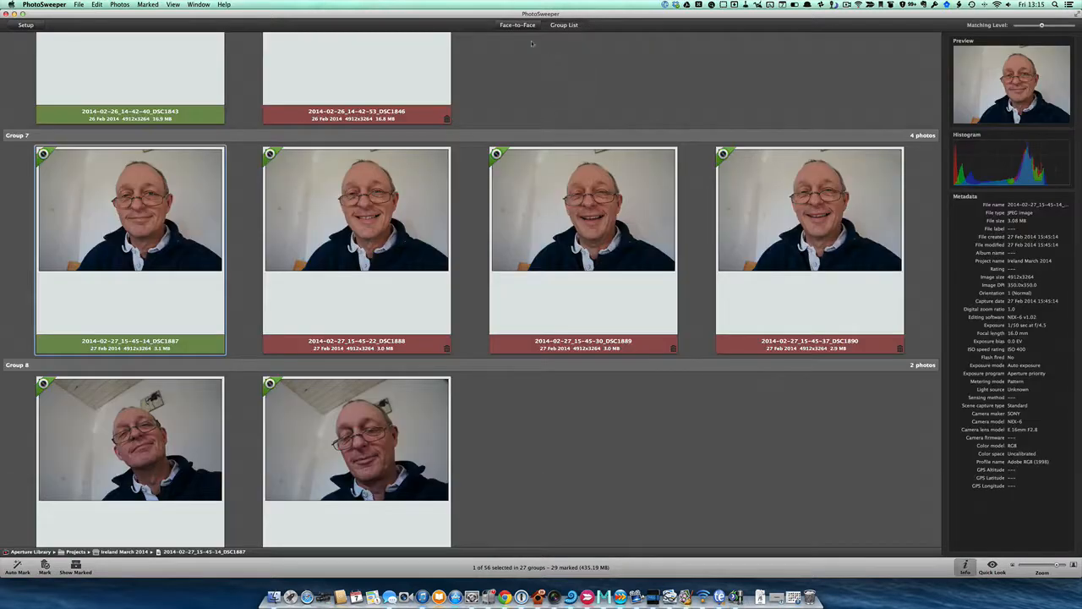
left_click(525, 26)
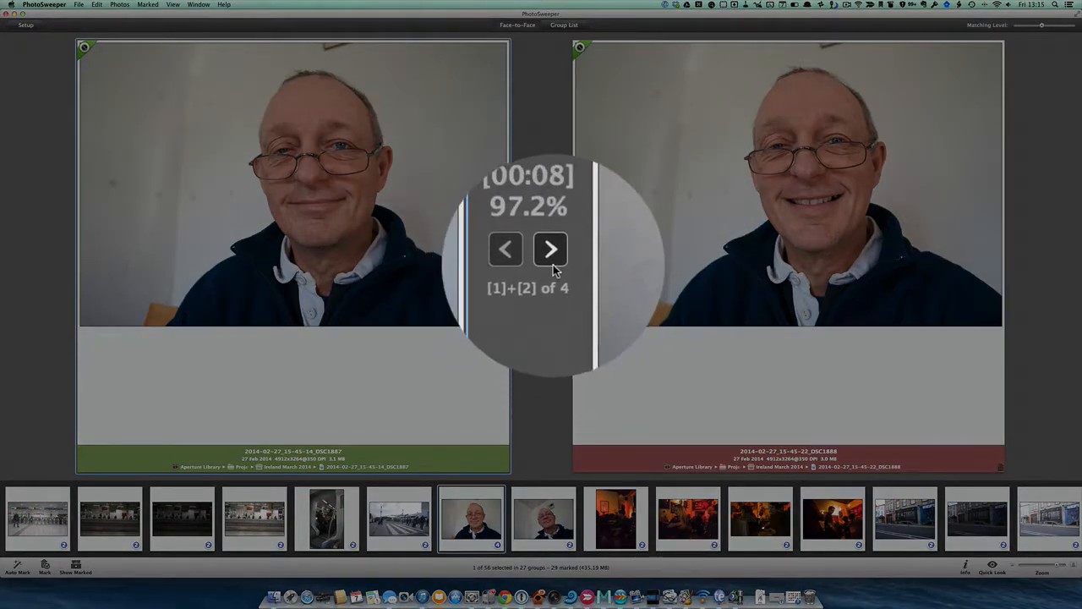
left_click(552, 254)
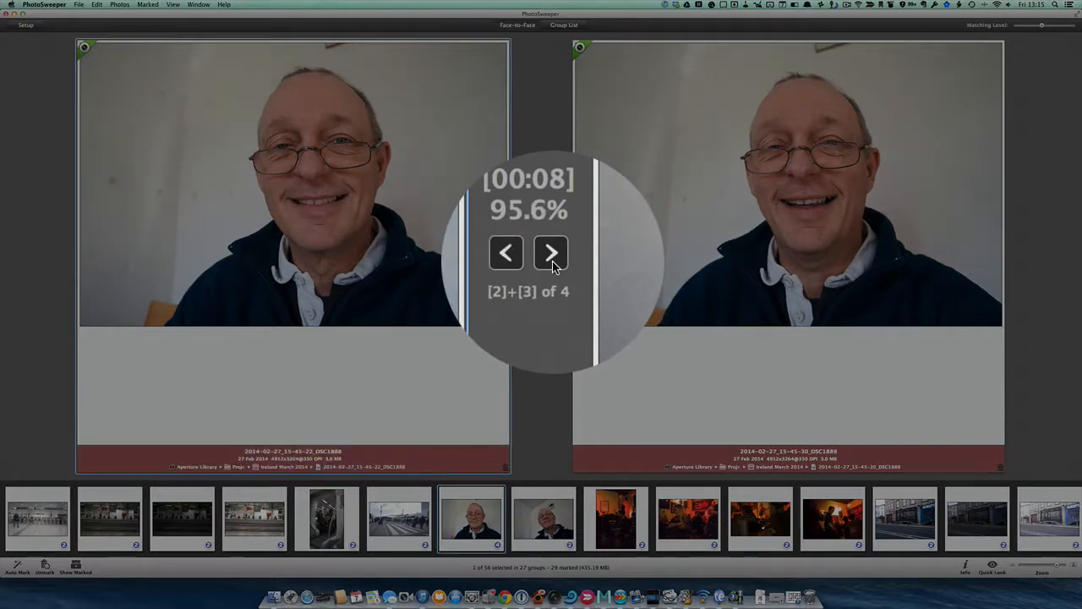
left_click(551, 258)
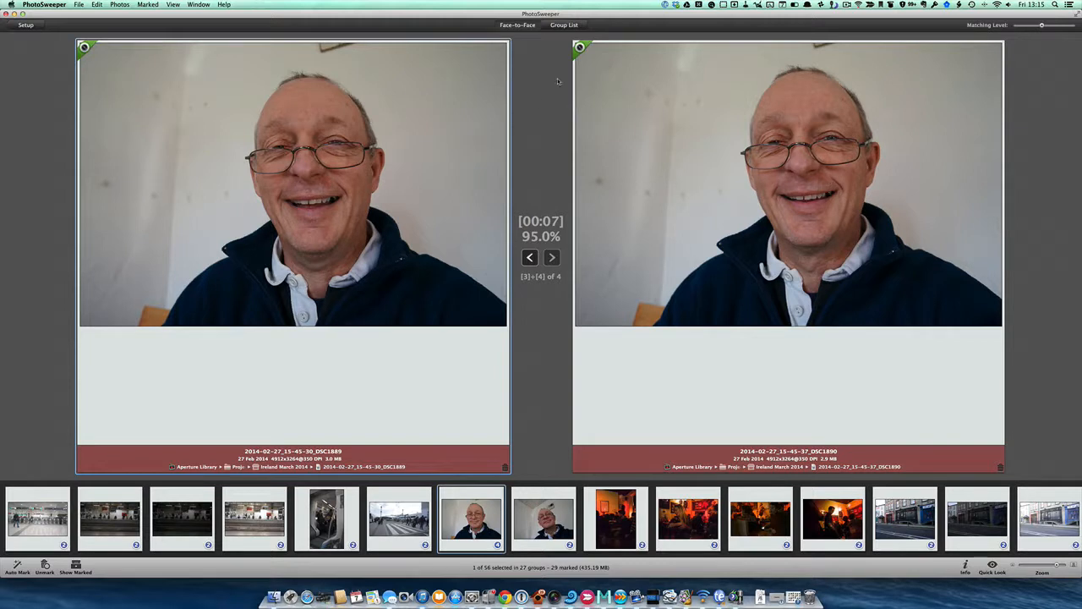
left_click(676, 303)
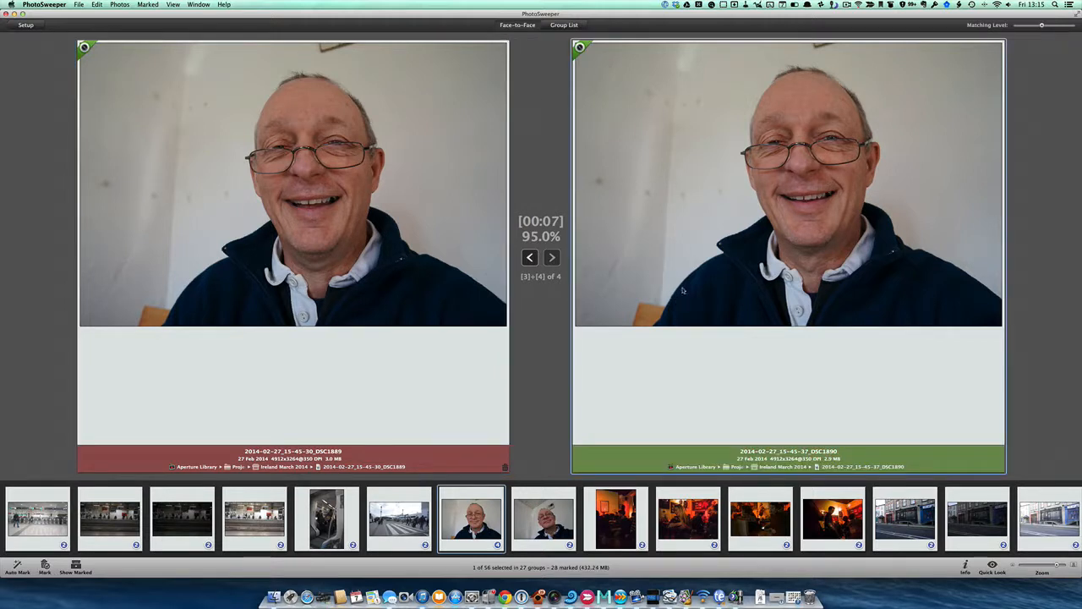
left_click(682, 290)
Return to the group list and select all marked photos.
left_click(564, 25)
scroll(301, 263, "up", 5)
scroll(301, 264, "up", 10)
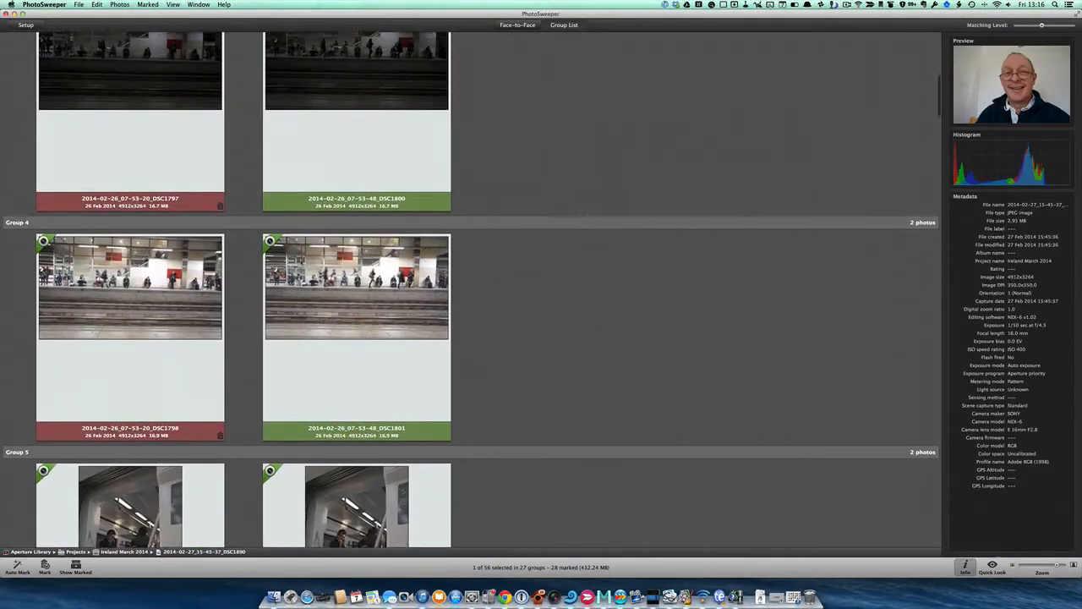
scroll(301, 263, "up", 3)
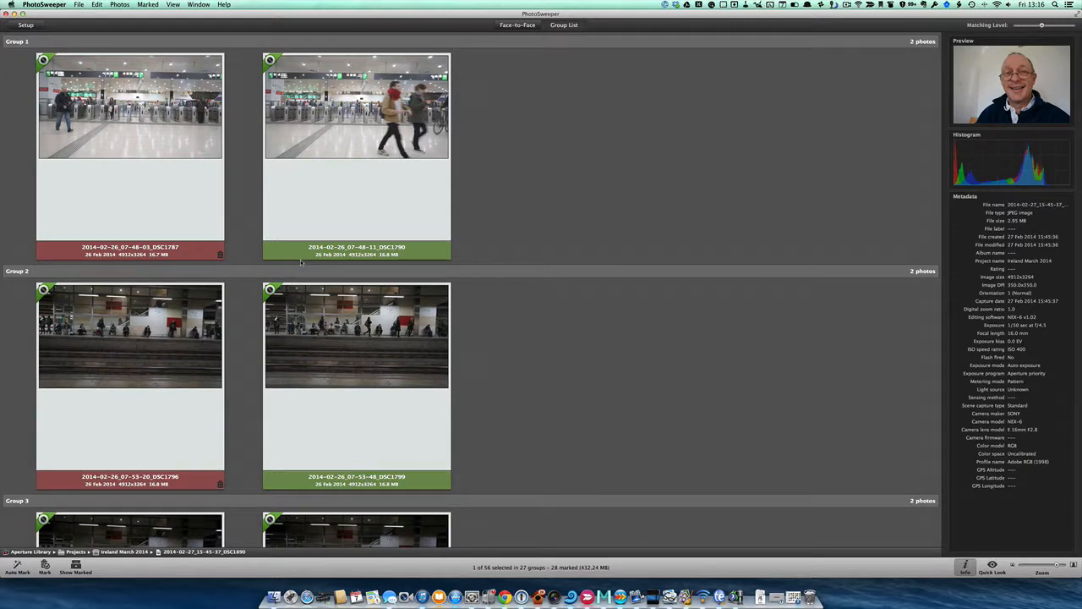
left_click(148, 5)
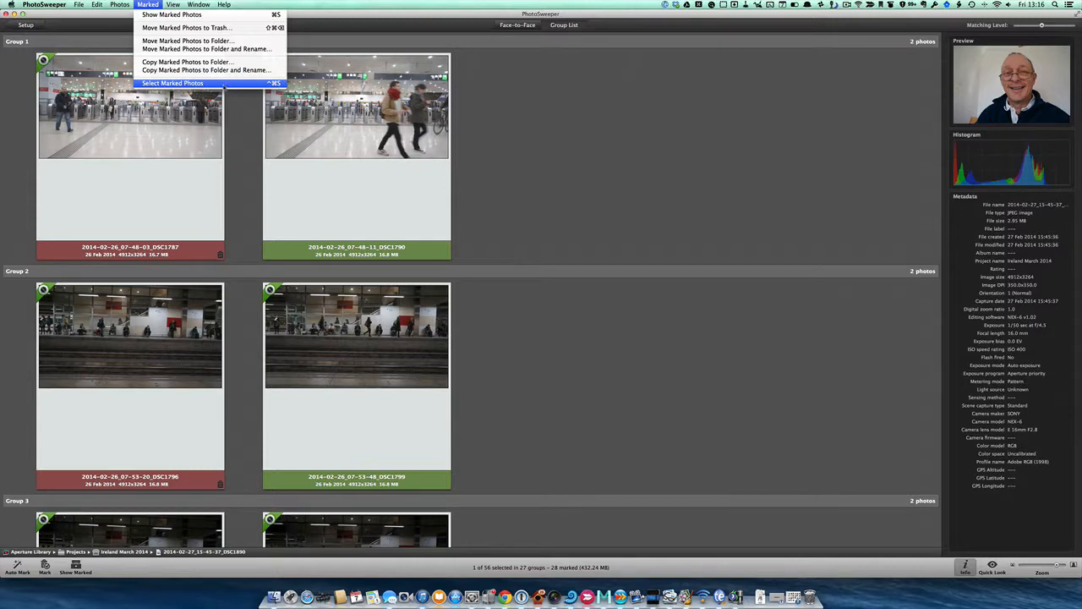
left_click(221, 83)
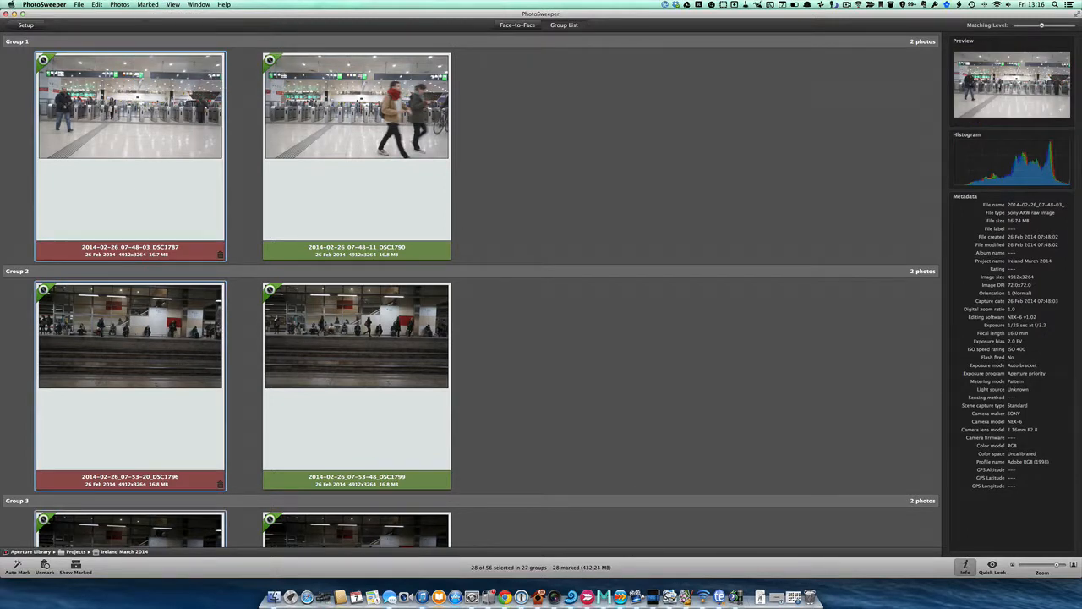
Unmark all the selected photos and mark them again.
scroll(218, 328, "down", 10)
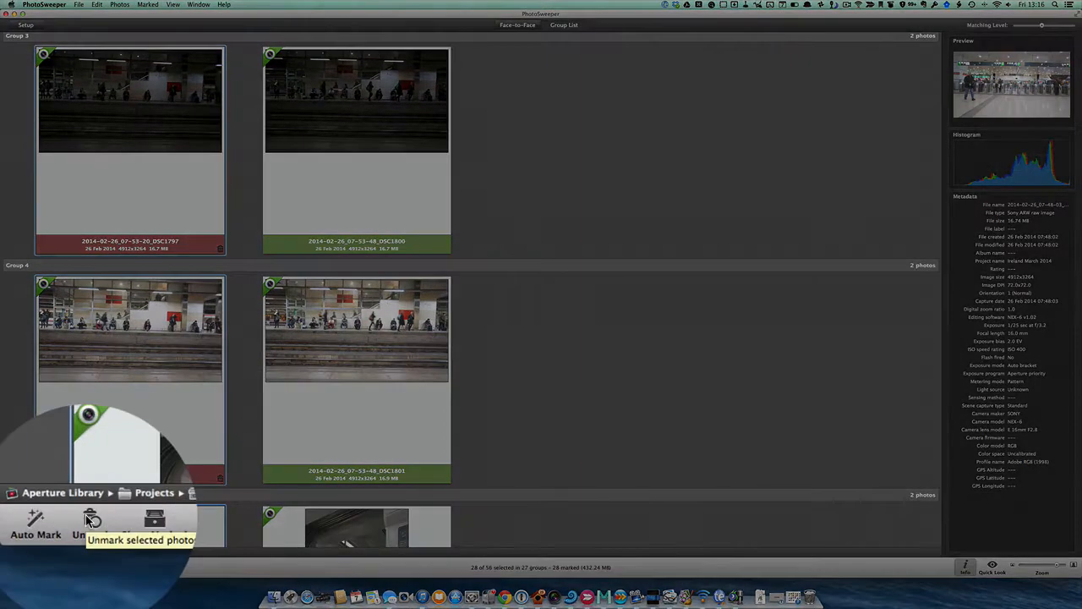
left_click(86, 514)
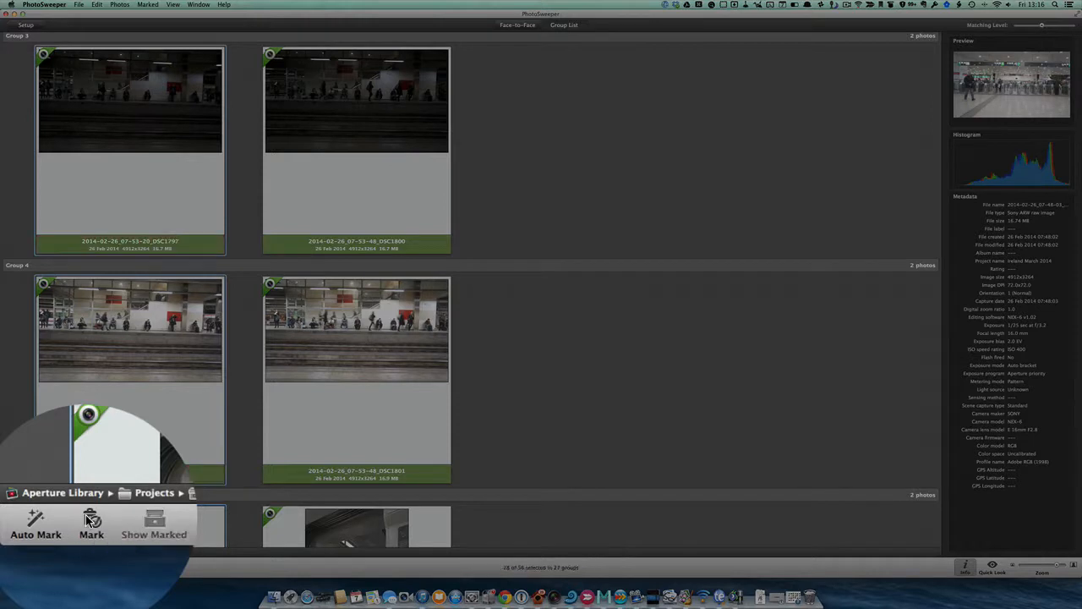
scroll(115, 453, "down", 6)
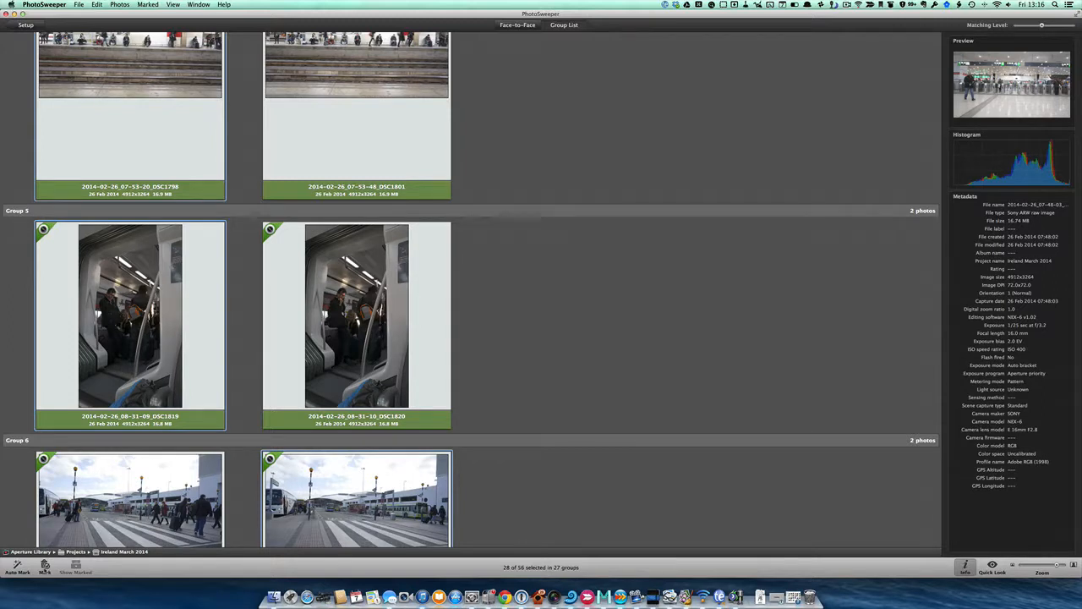
left_click(45, 566)
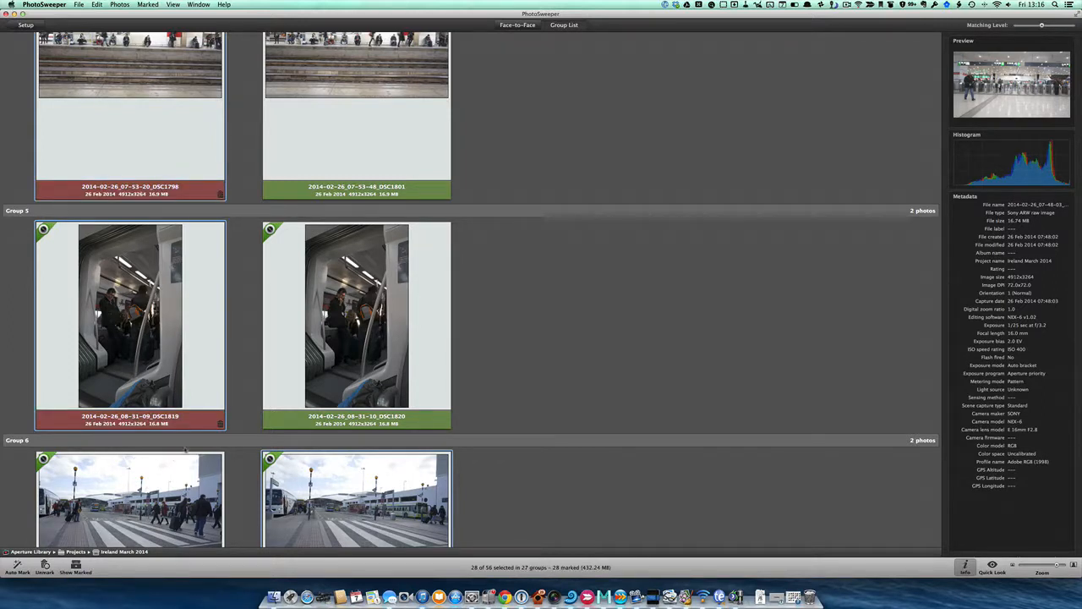